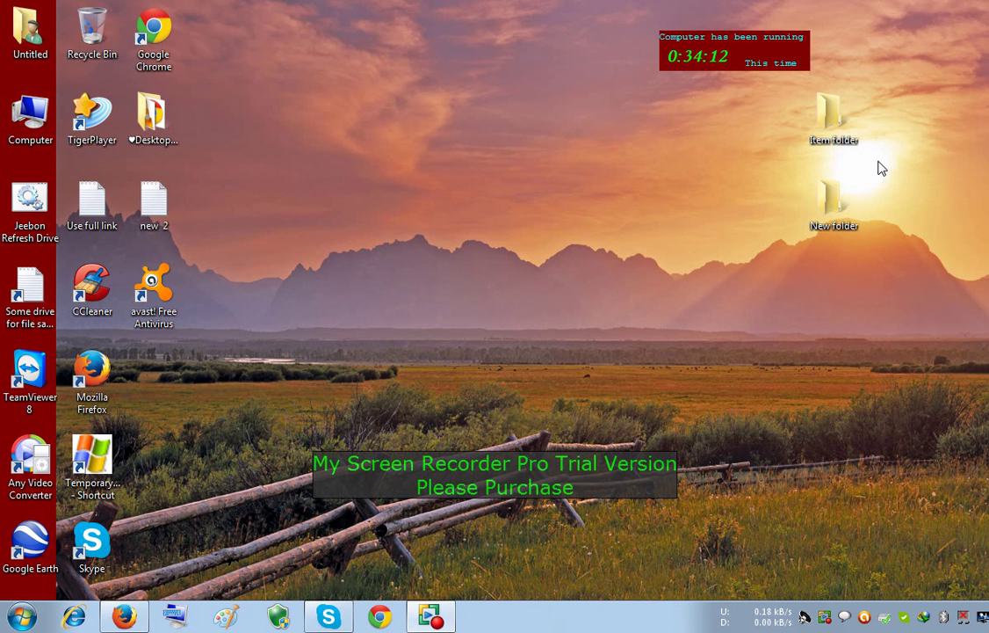
Create 'New Text Document' inside New folder and open it in Notepad
right_click(499, 129)
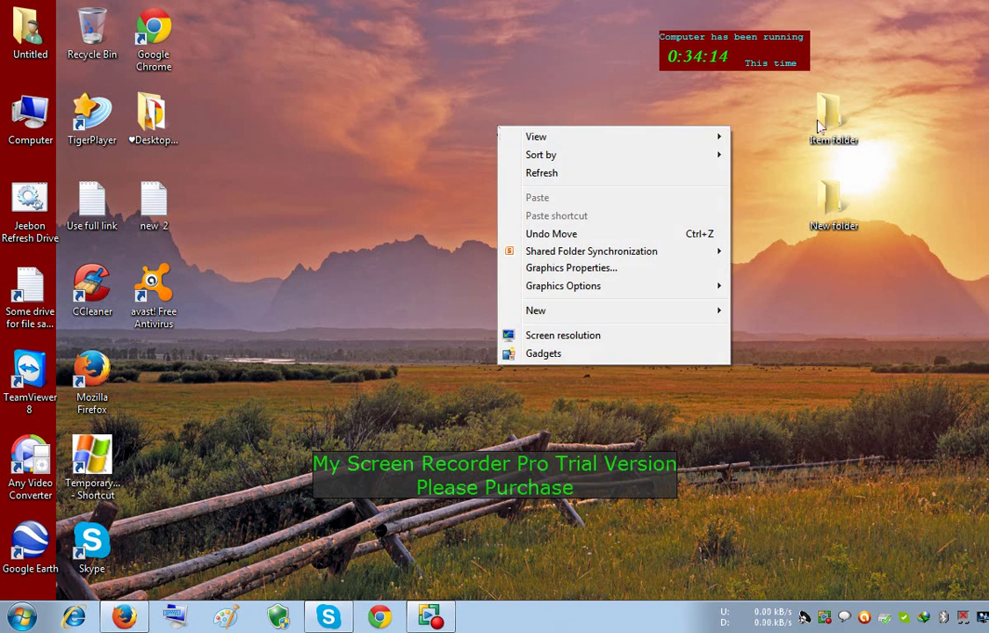
click(839, 208)
double_click(839, 208)
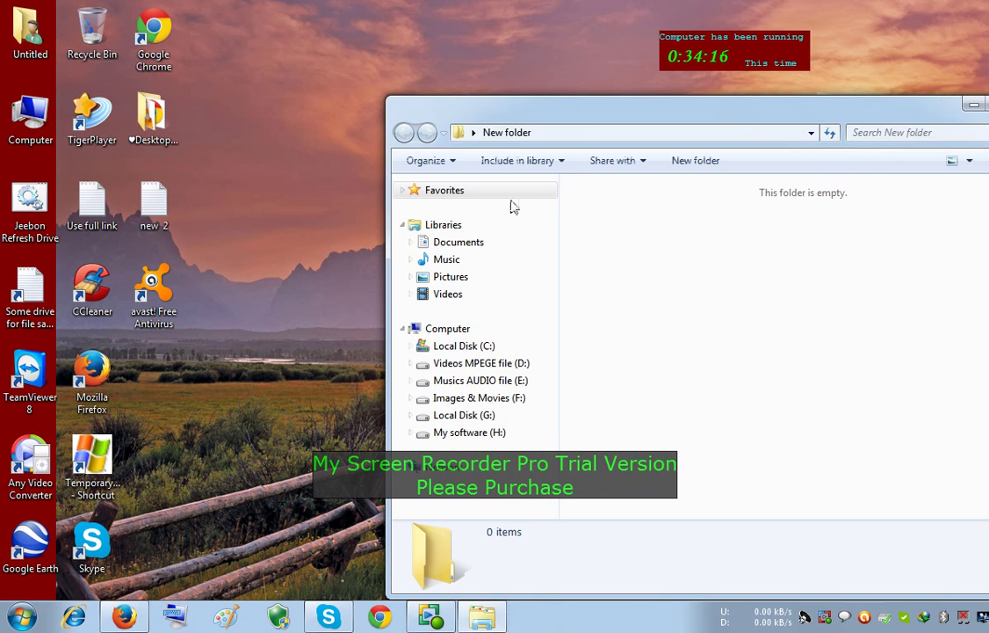
right_click(642, 234)
mouse_move(761, 446)
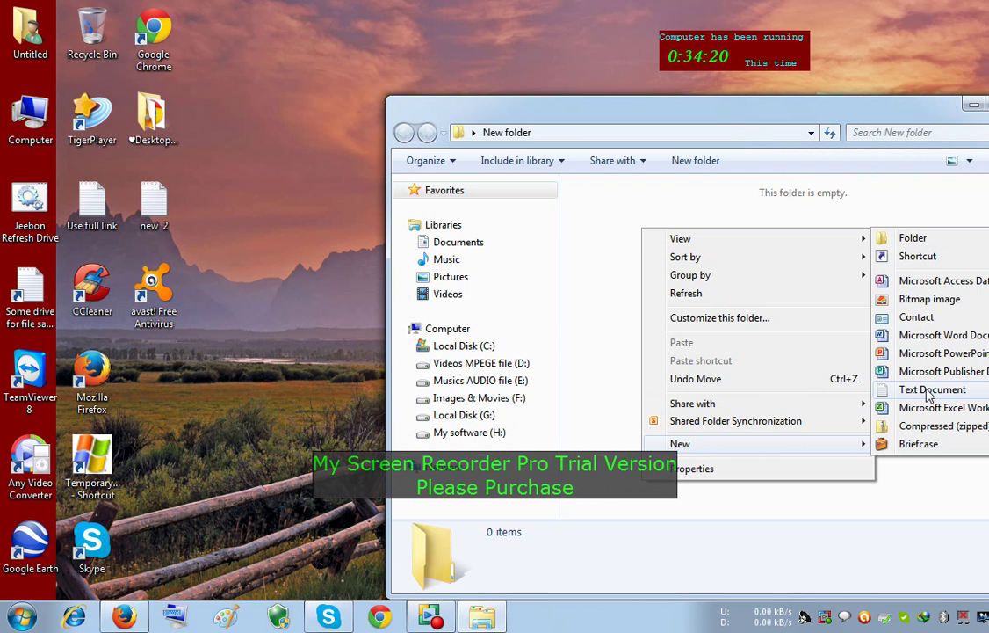
click(914, 390)
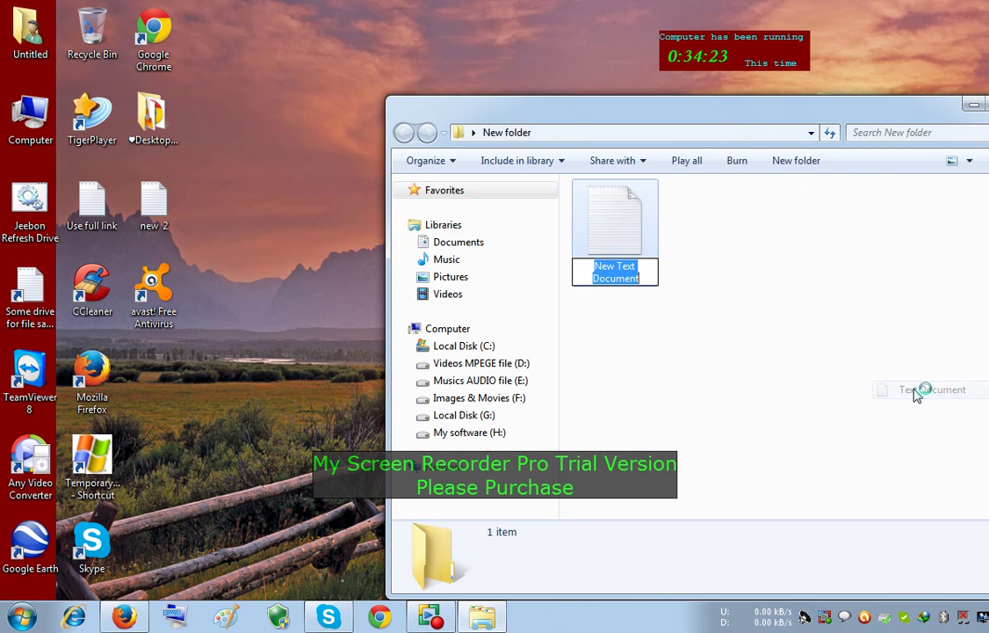
double_click(623, 231)
drag(618, 237, 625, 89)
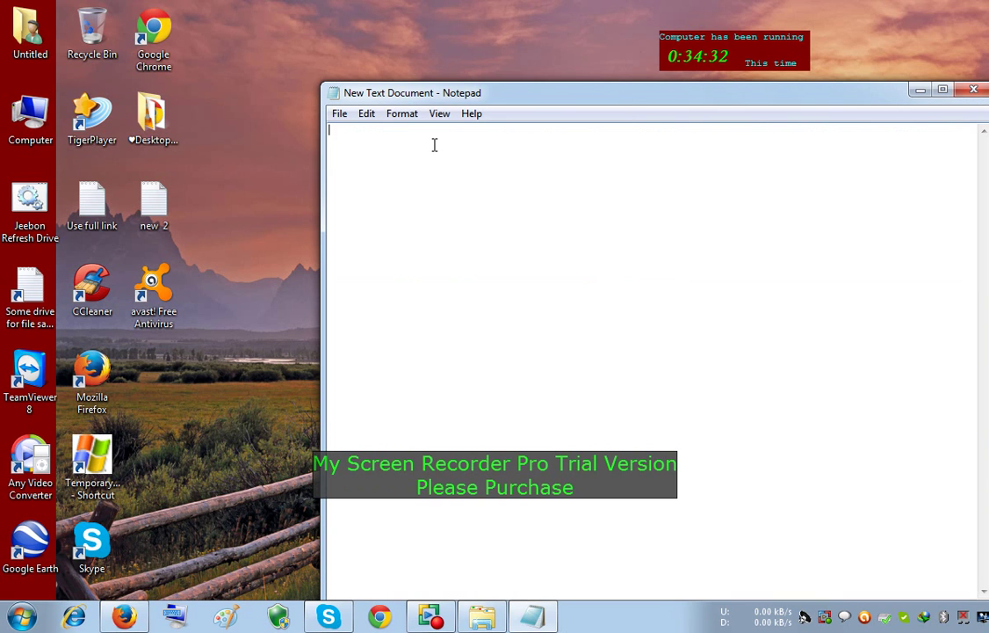
Start the Notepad document with the command line 'MD Videos, Music'
text(M)
text(Na)
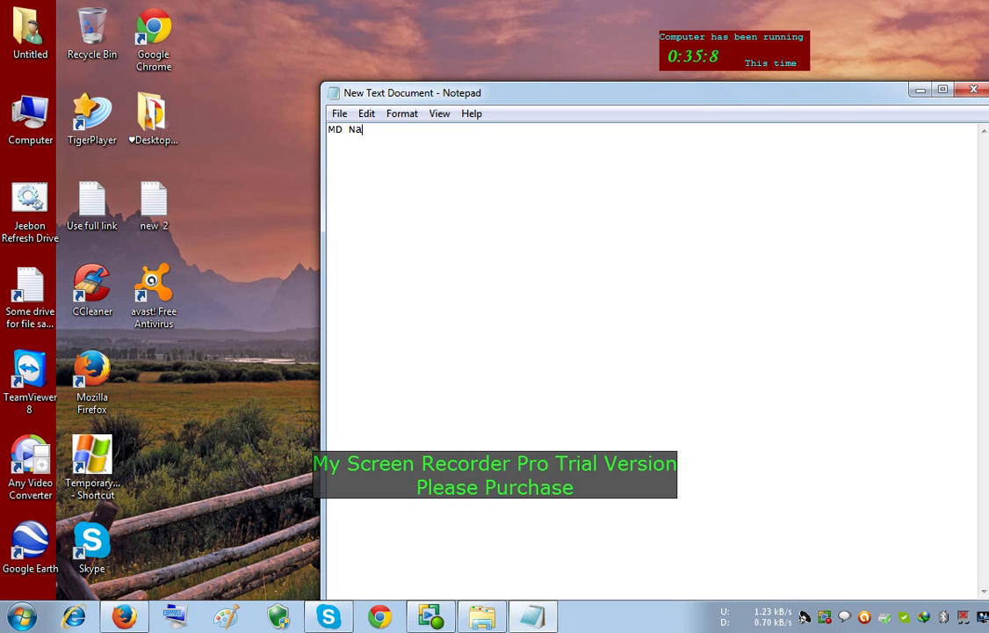
text(omi,)
key(BackSpace)
key(BackSpace)
key(BackSpace)
key(BackSpace)
key(BackSpace)
key(BackSpace)
text(Videos, M)
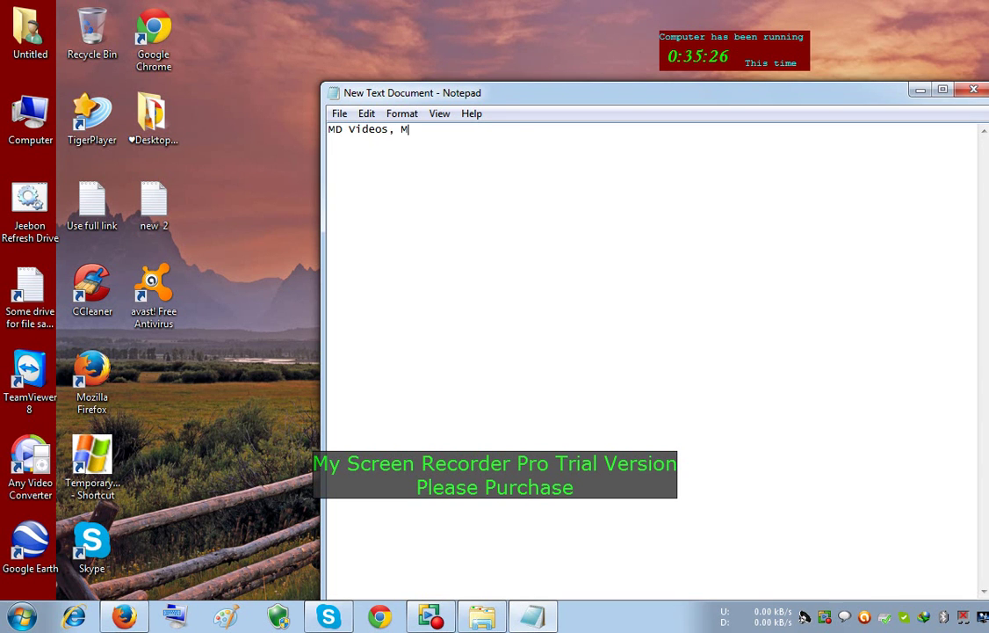
text(usic)
Extend the MD list with Song, Image and two first names, comma-separated
double_click(393, 130)
text(,)
text(S)
key(BackSpace)
text(Song,)
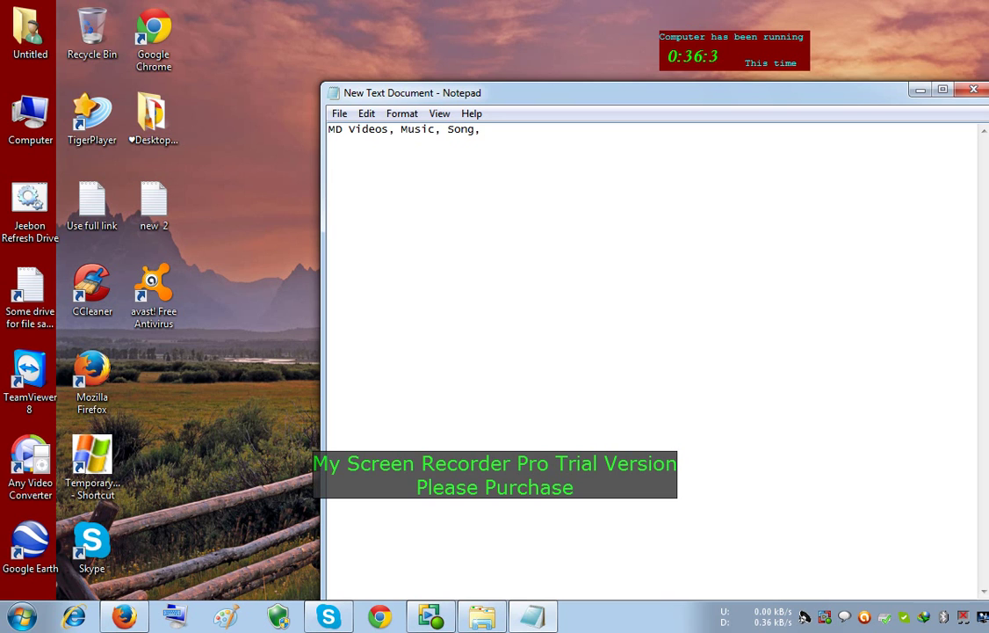
text( Image, Henr)
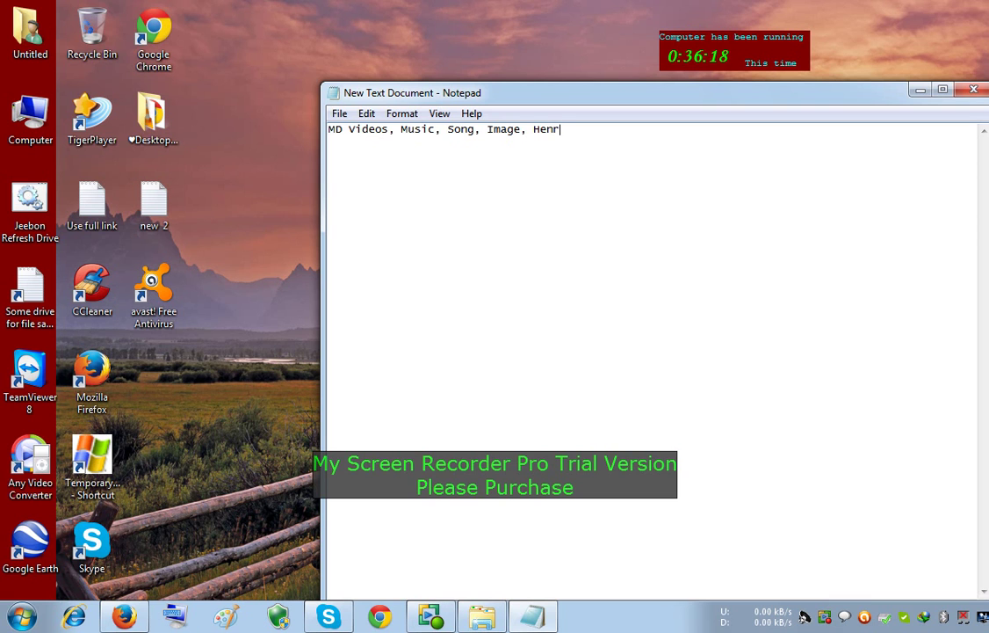
text(y,)
text(Naomi)
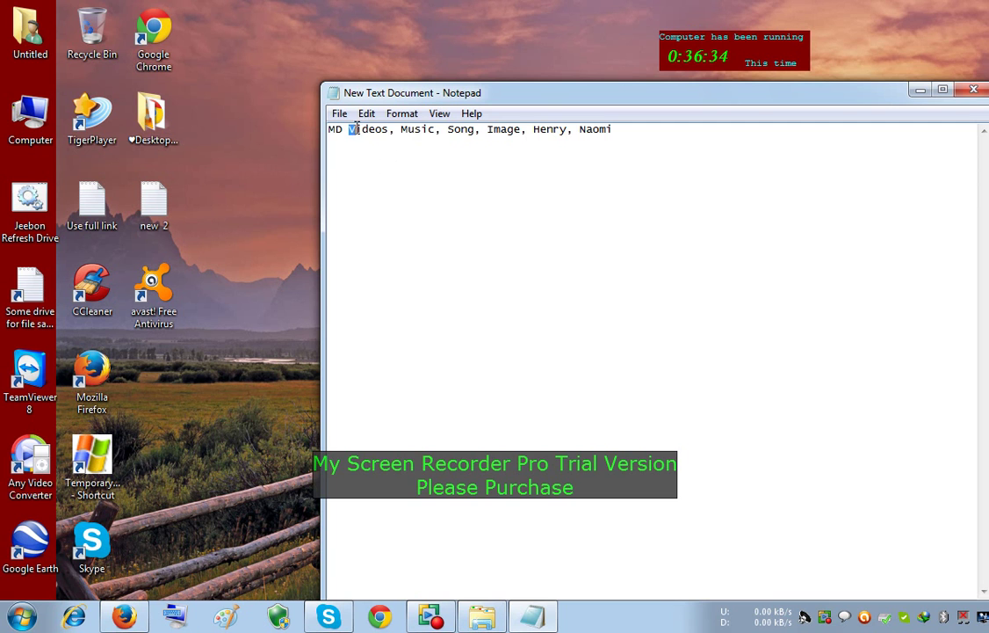
Restore the Notepad window to a smaller size and move it up and left
drag(356, 129, 611, 130)
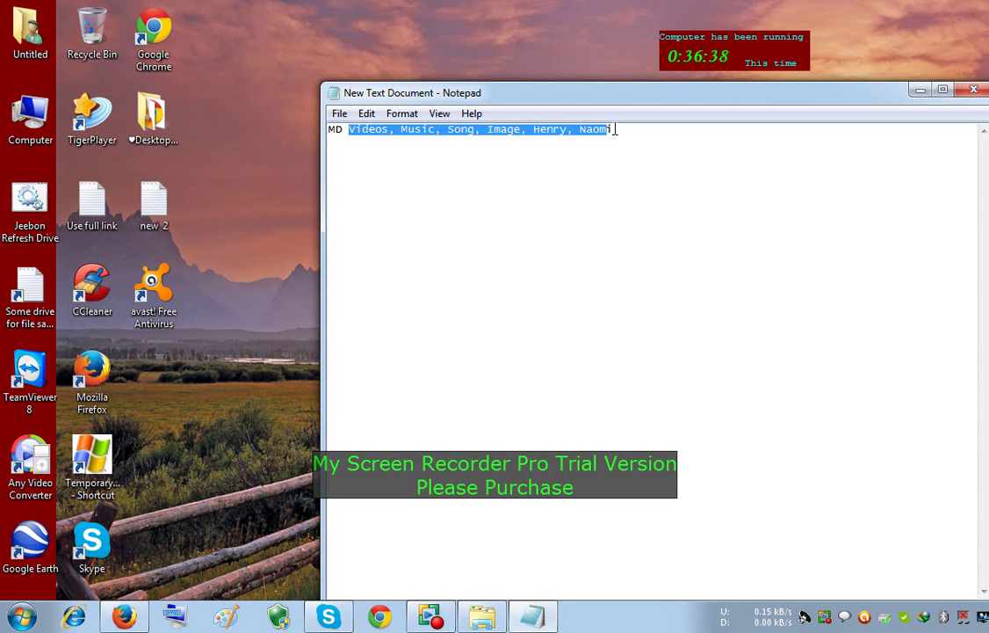
click(617, 129)
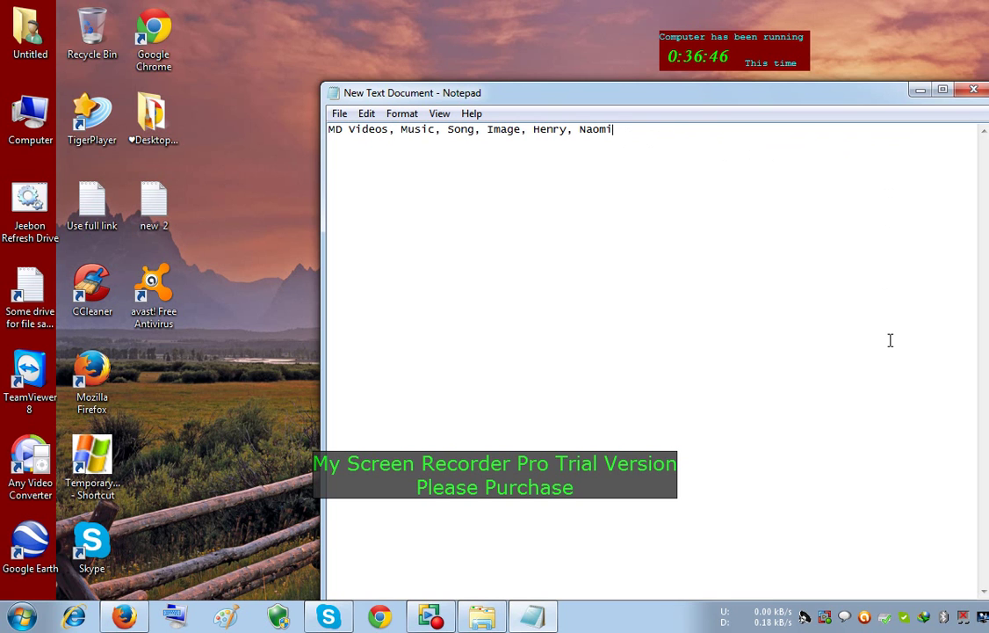
double_click(757, 85)
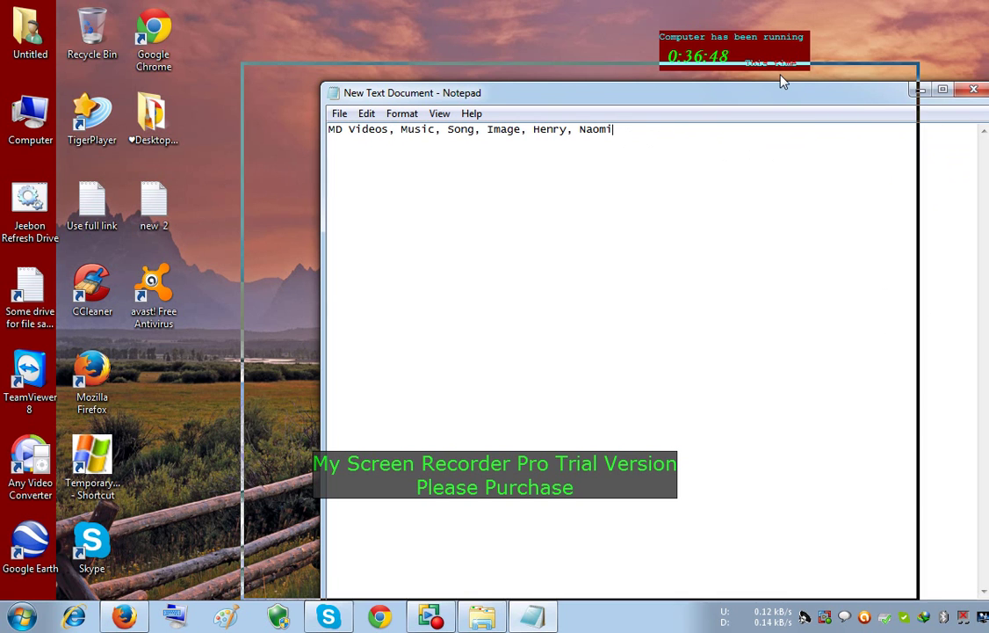
drag(647, 85, 598, 68)
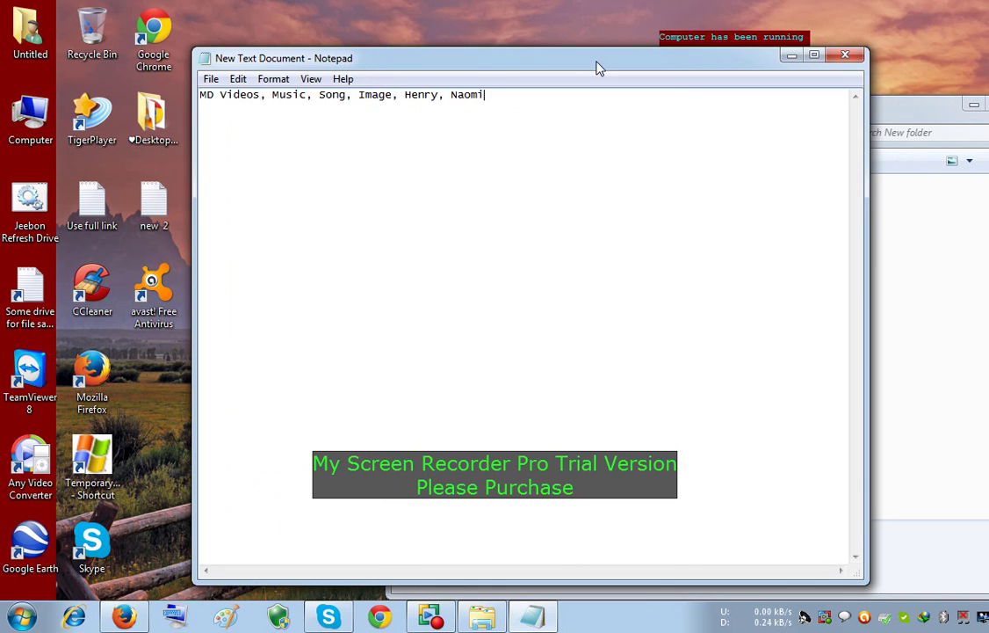
In Save As, enter the file name BGdfgdfd.bat
click(211, 80)
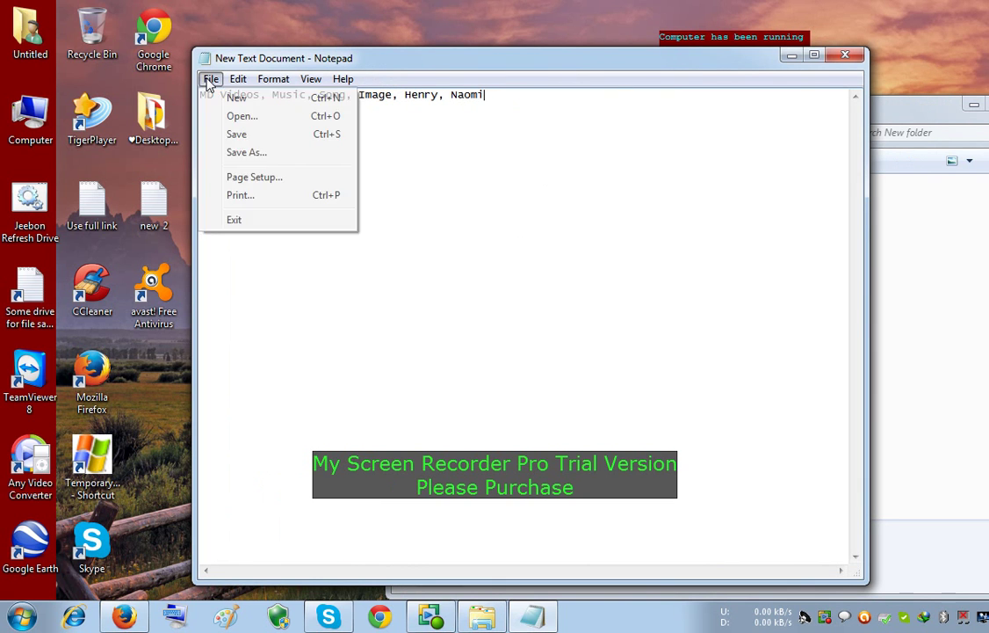
click(244, 153)
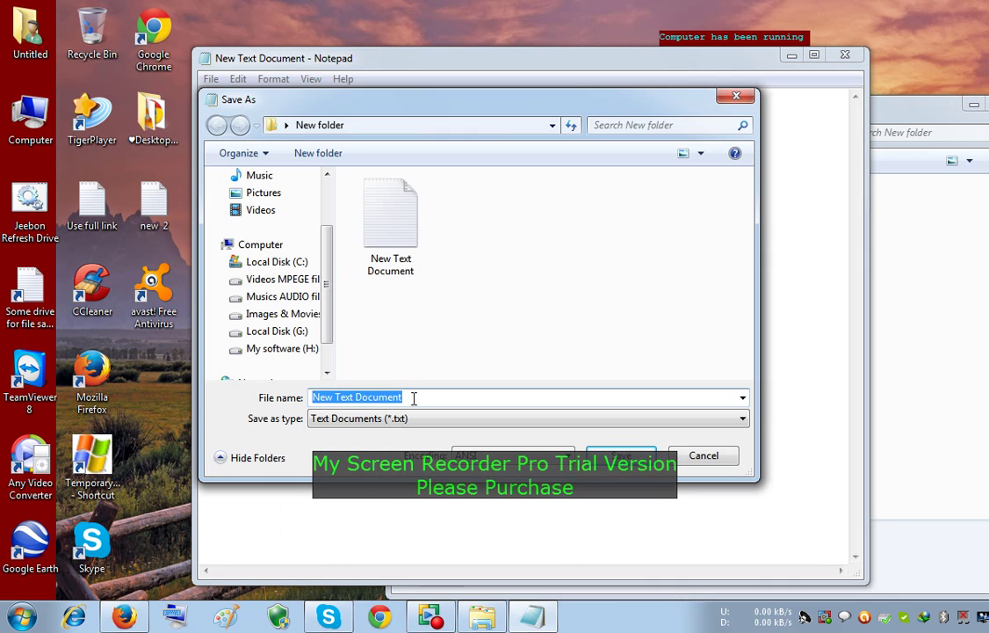
text(BGdfgdfd)
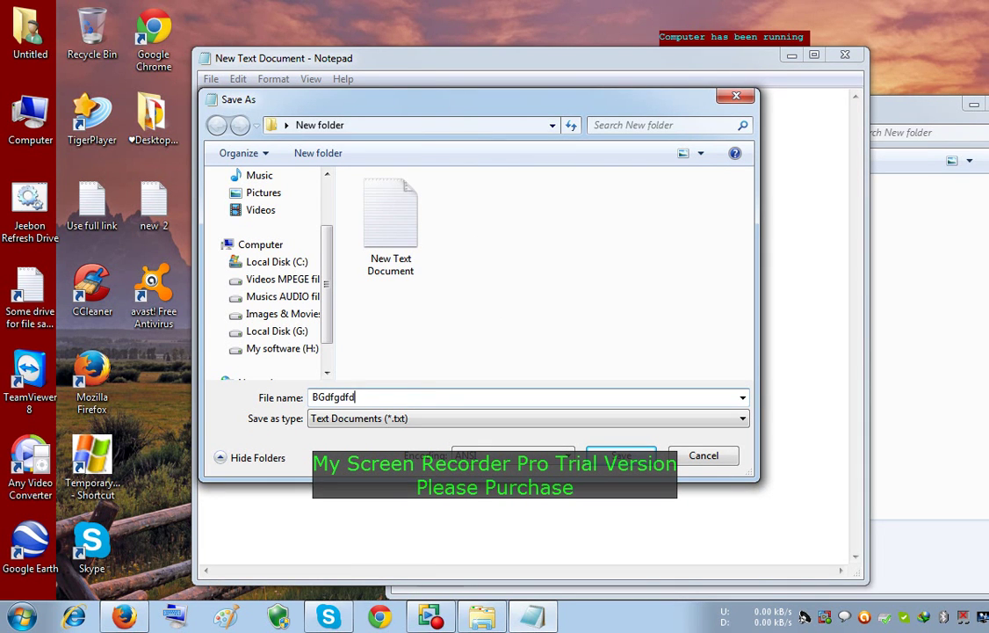
text(.B)
key(BackSpace)
drag(475, 102, 530, 136)
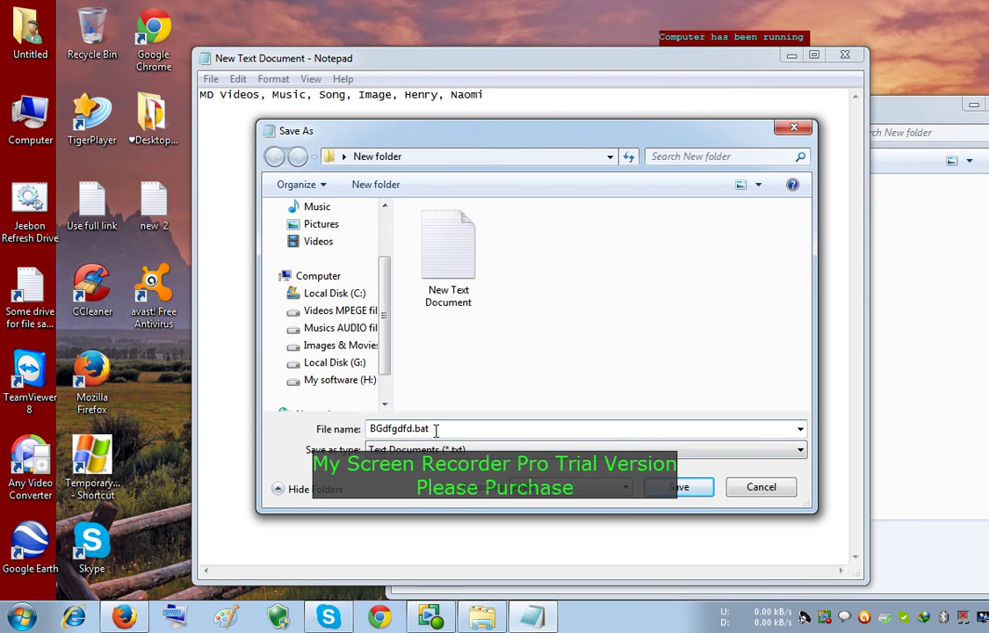
drag(436, 429, 419, 429)
click(450, 428)
Save the file as BGdfgdfd.bat and close Notepad
click(690, 488)
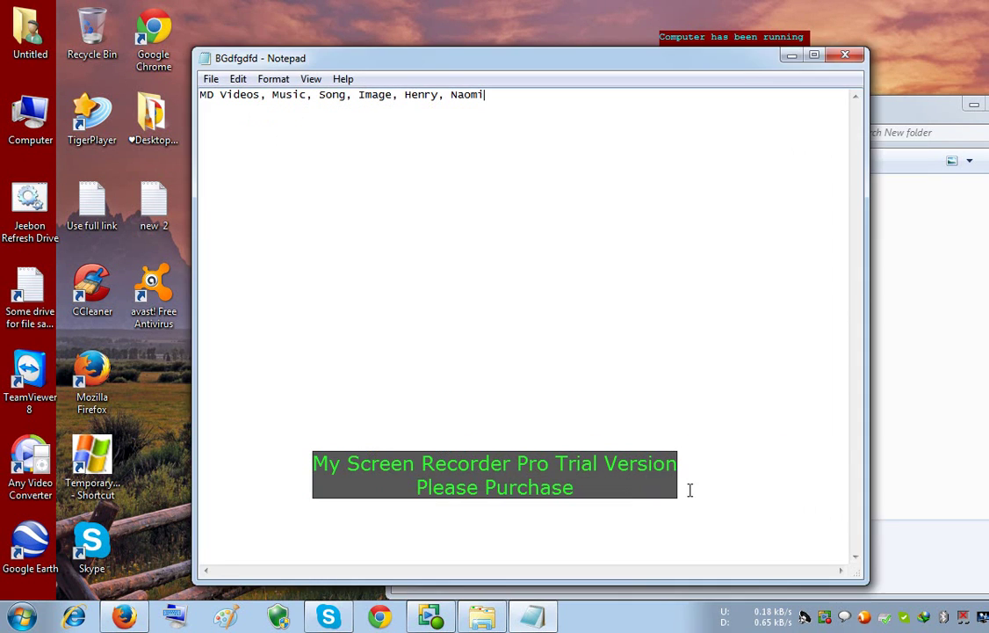
drag(428, 389, 229, 481)
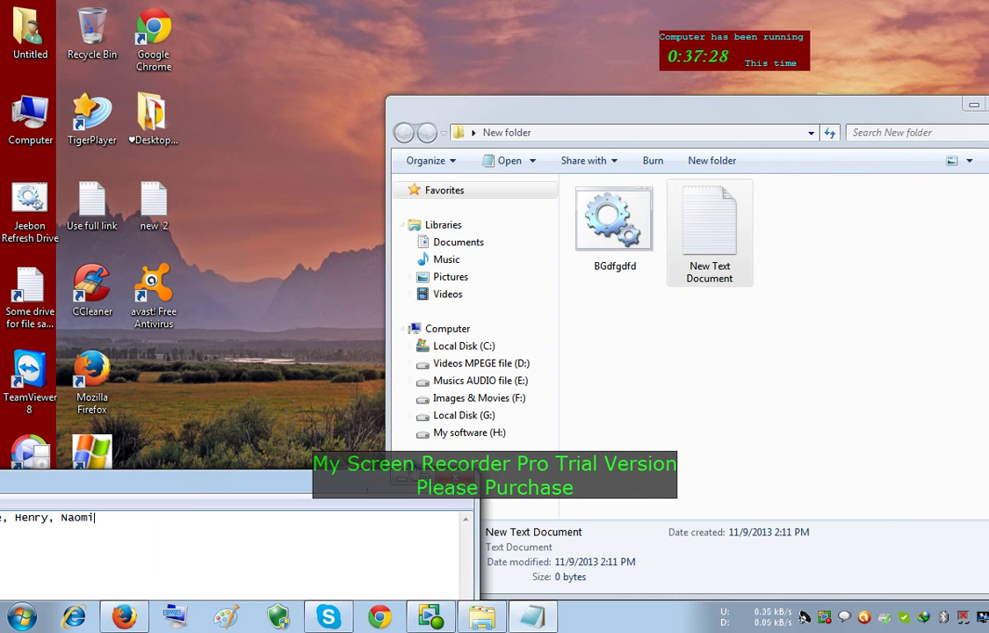
click(615, 242)
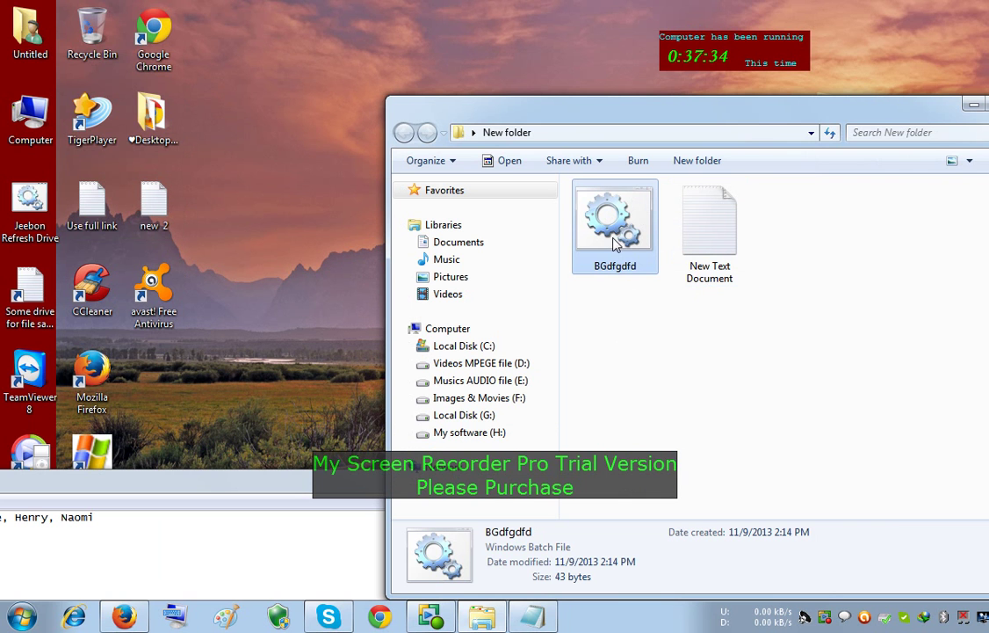
drag(391, 477, 490, 230)
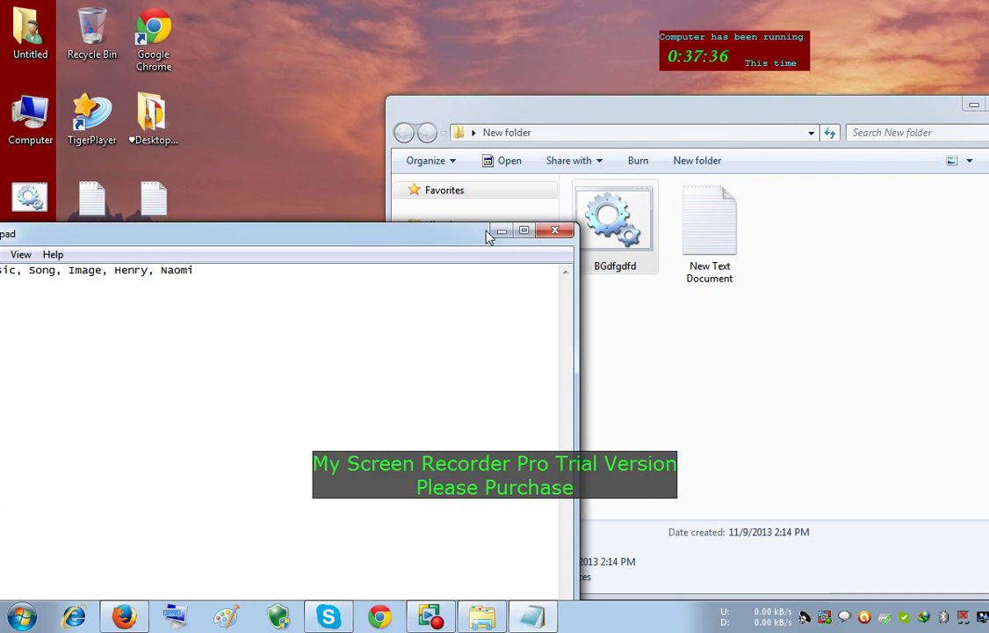
click(555, 232)
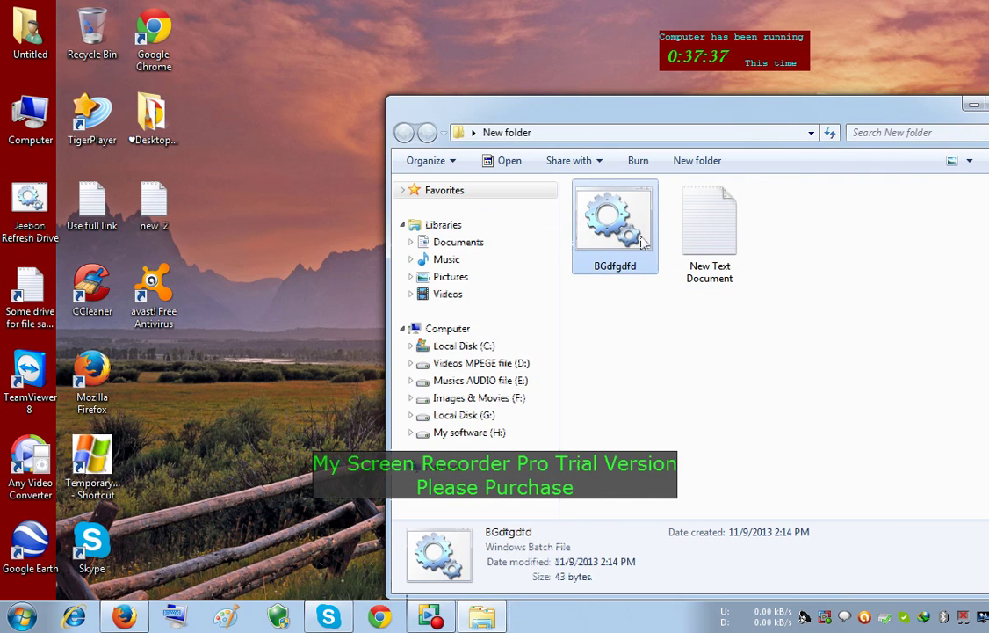
Run BGdfgdfd.bat to create the six named folders, including Videos, Music, Song and Image
double_click(606, 248)
drag(750, 119, 591, 48)
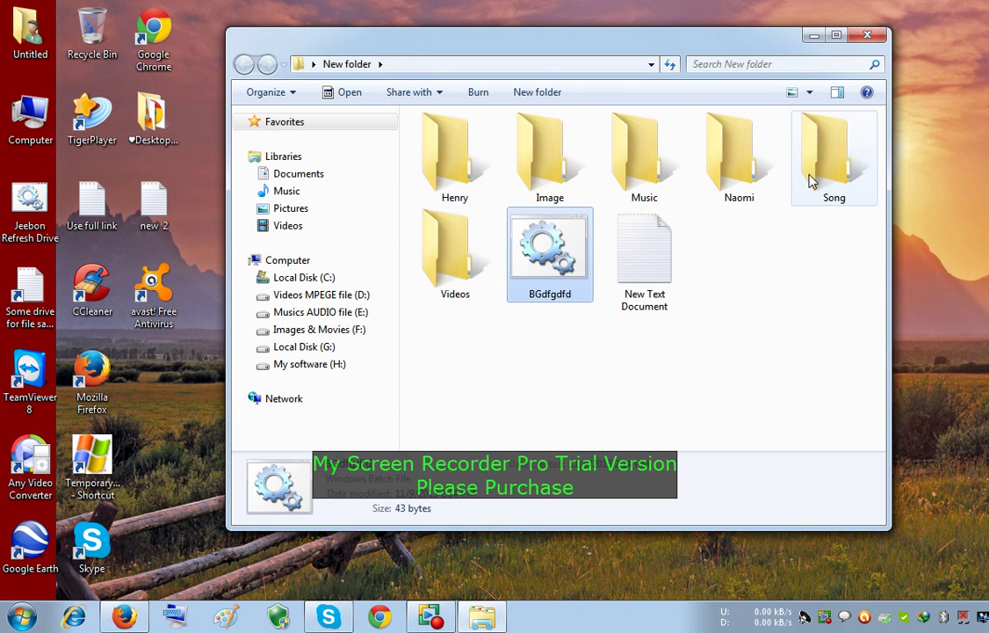
mouse_move(812, 181)
Edit BGdfgdfd.bat to append hgfhg and dgd to the MD line, save and close
right_click(551, 275)
click(590, 295)
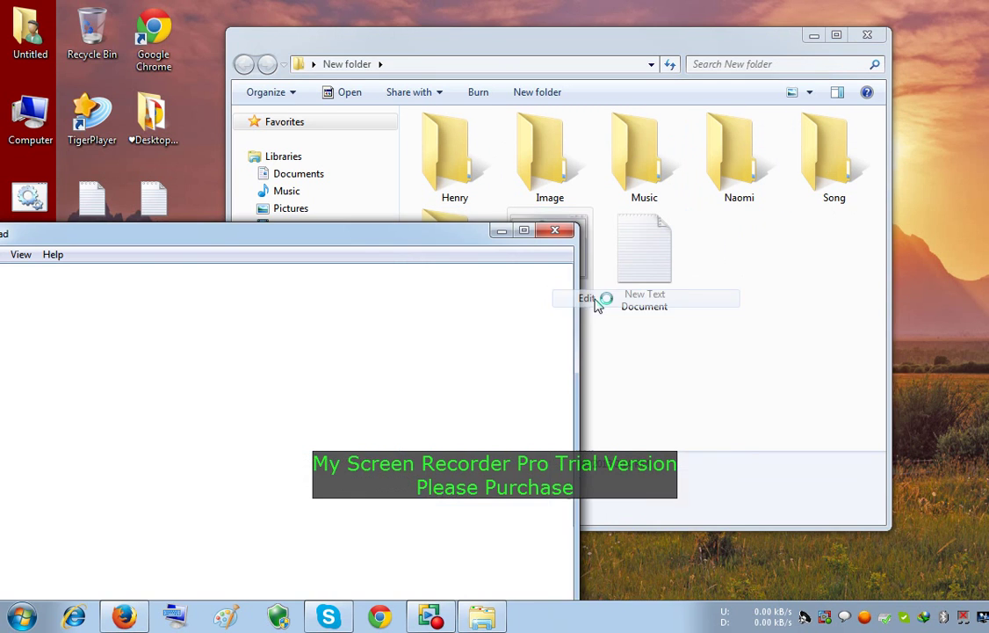
drag(335, 232, 801, 214)
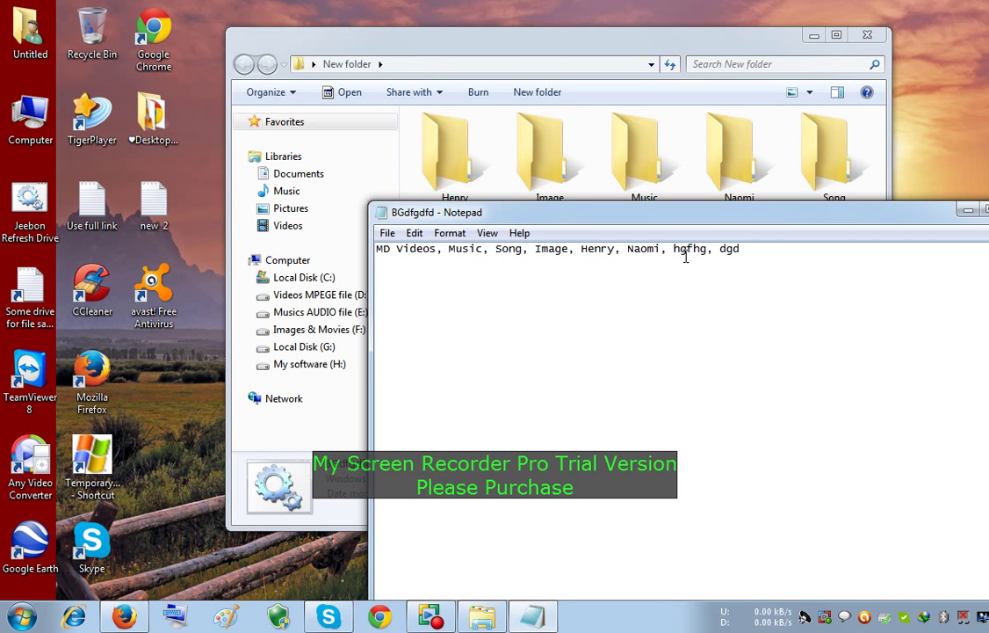
click(387, 234)
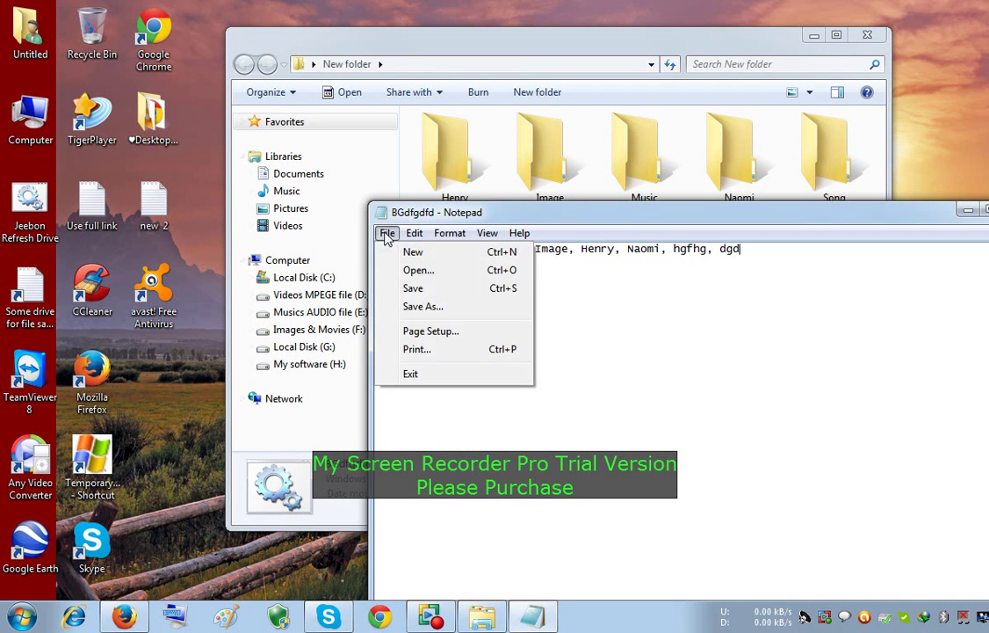
click(403, 290)
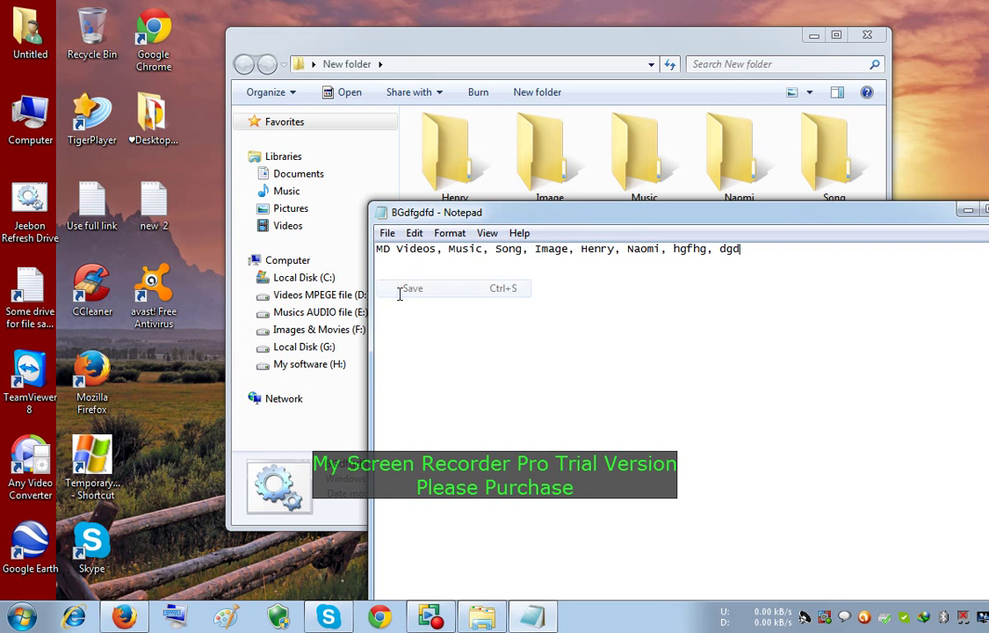
click(970, 209)
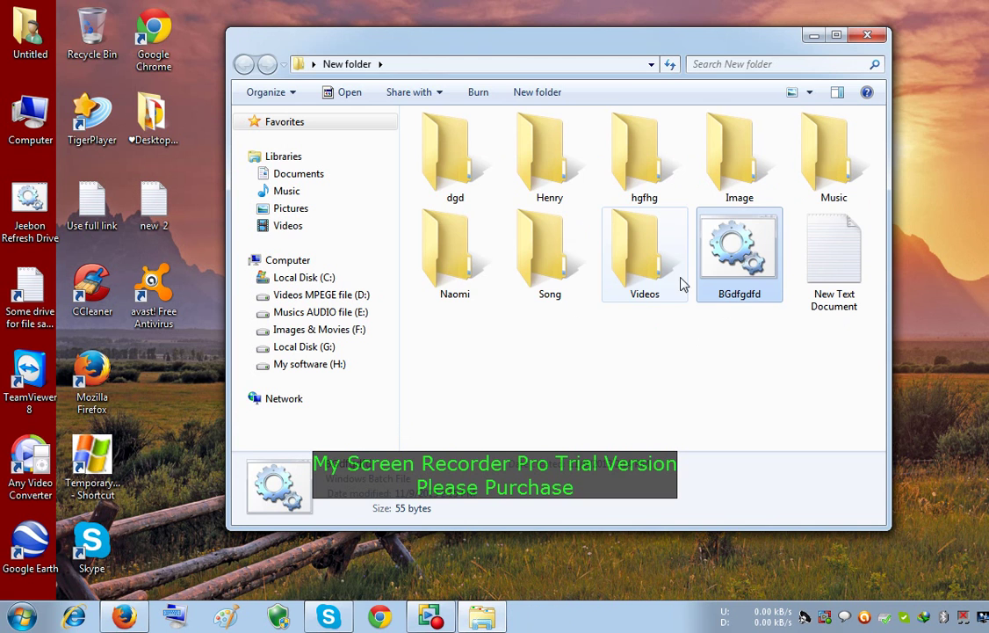
Check the new dgd and hgfhg folders, then open the desktop's Item folder
click(458, 187)
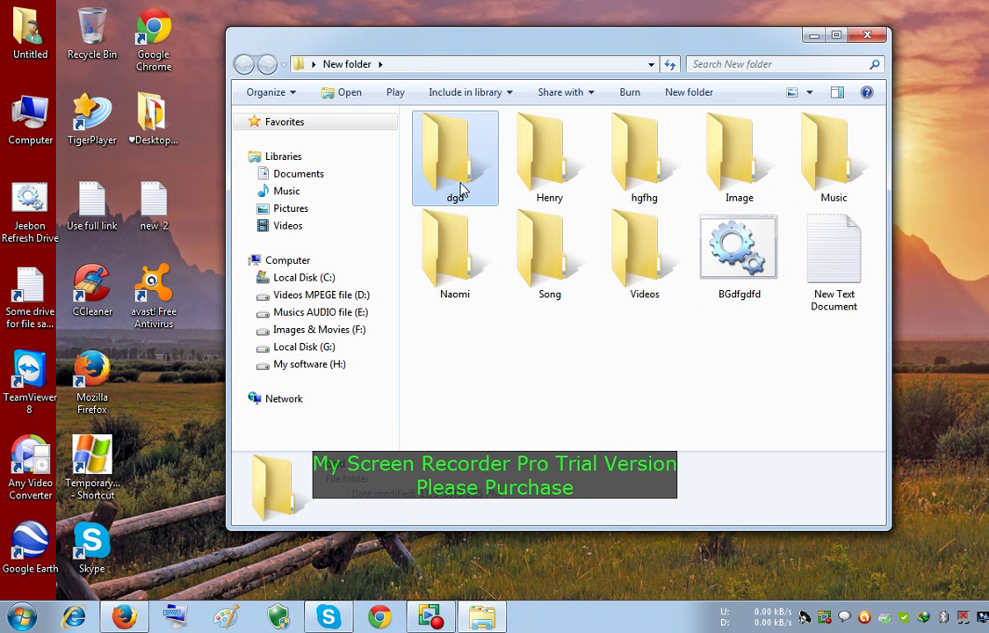
click(646, 169)
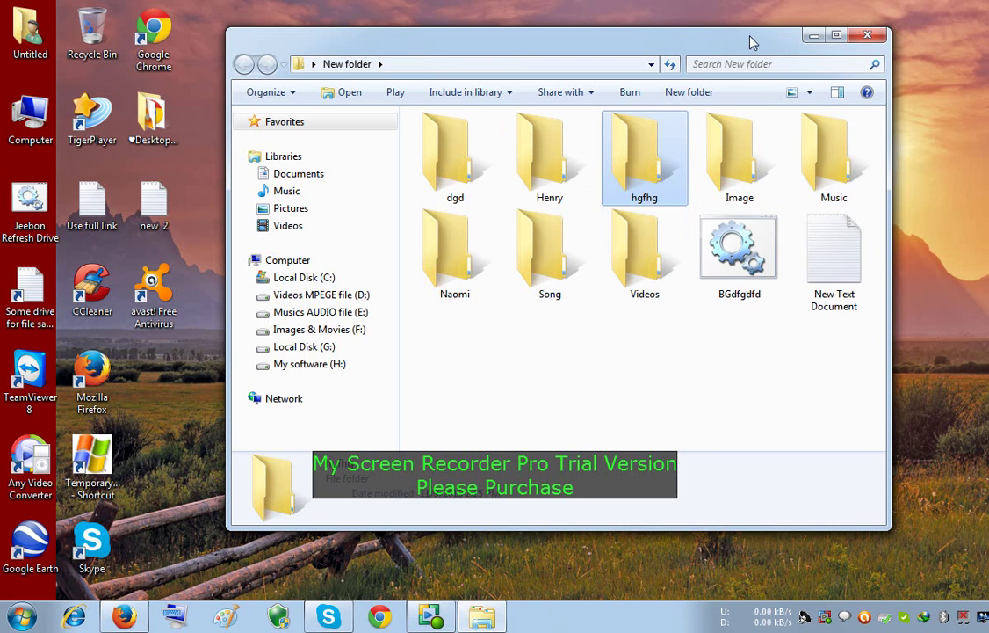
drag(749, 39, 549, 270)
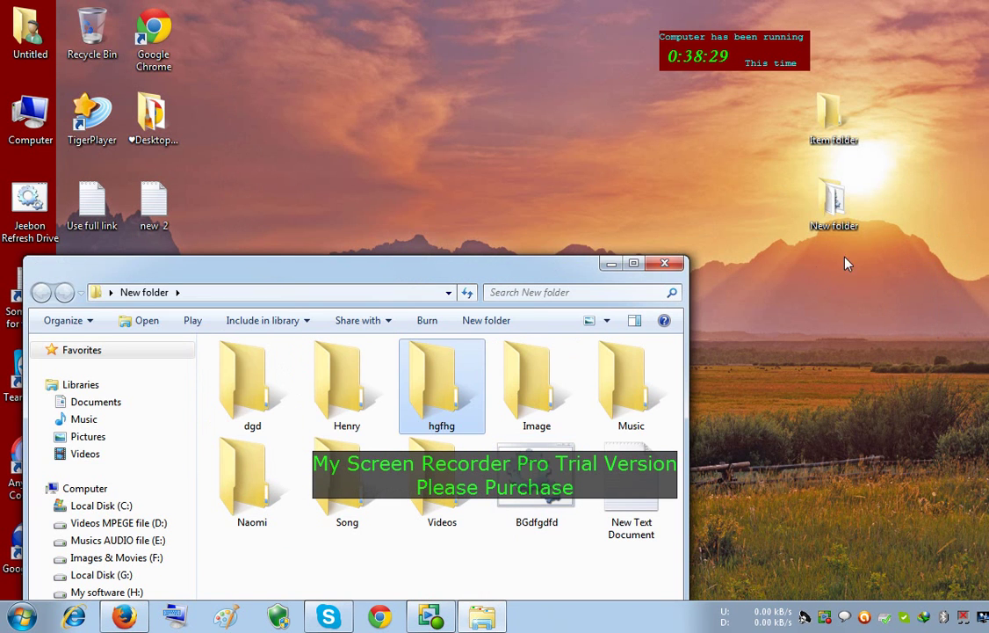
click(833, 141)
double_click(833, 141)
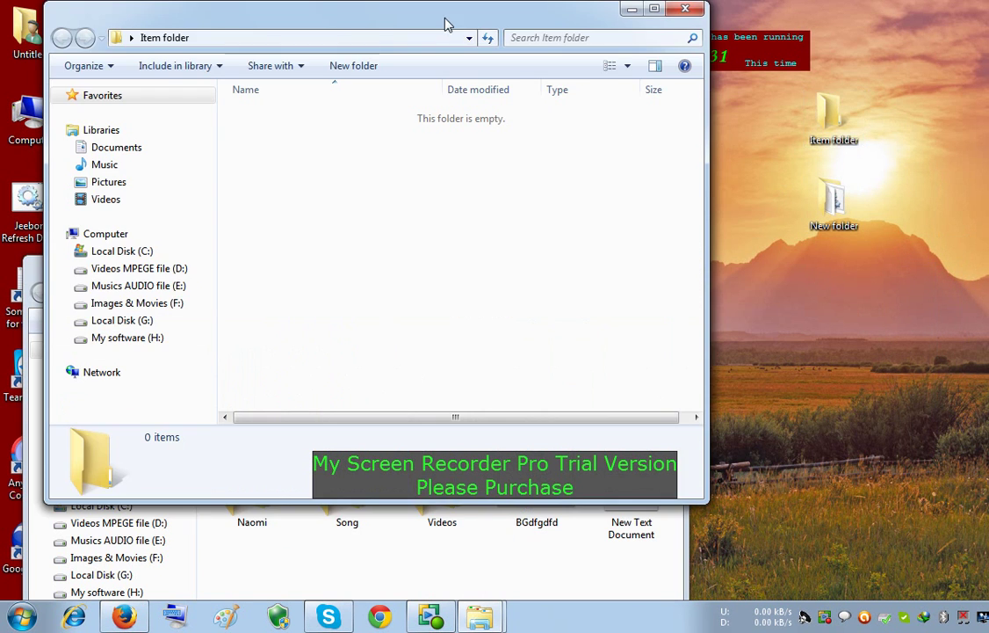
drag(444, 25, 799, 106)
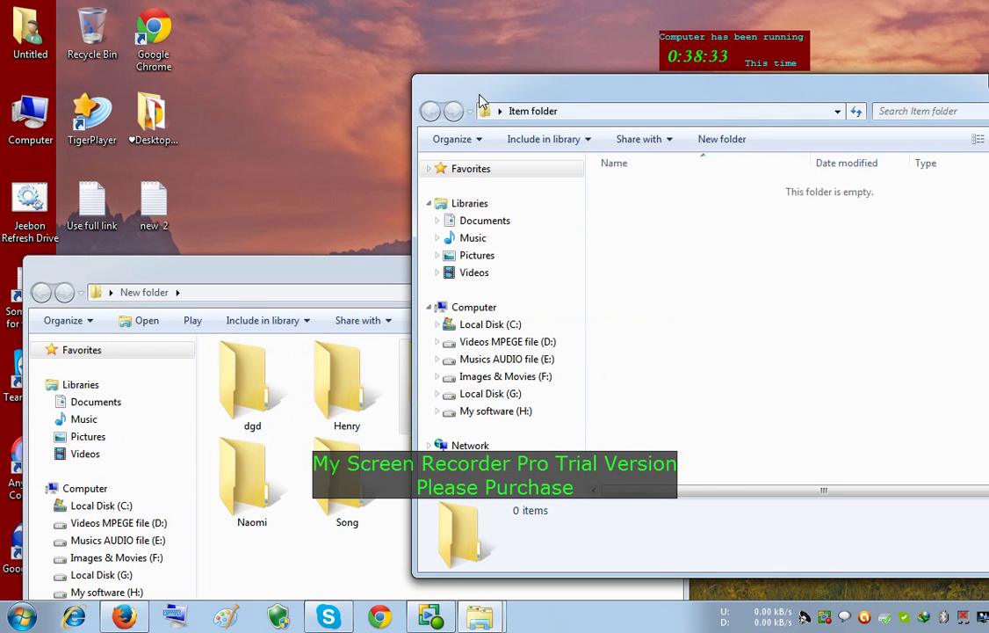
drag(426, 88, 698, 122)
Move BGdfgdfd.bat into Item folder and run it, creating all eight folders
drag(547, 444, 984, 351)
drag(939, 111, 482, 81)
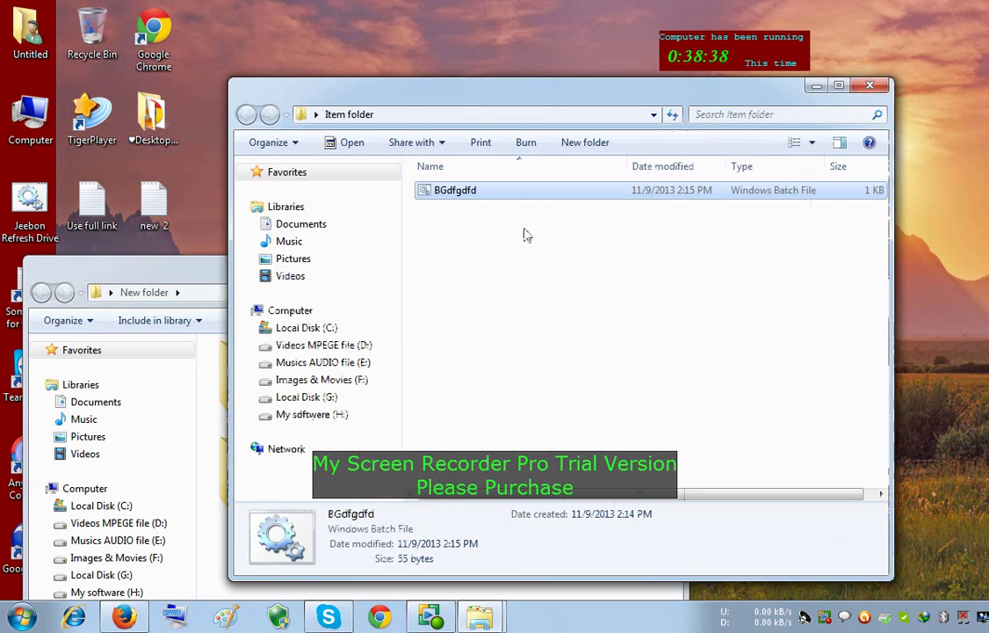
double_click(486, 190)
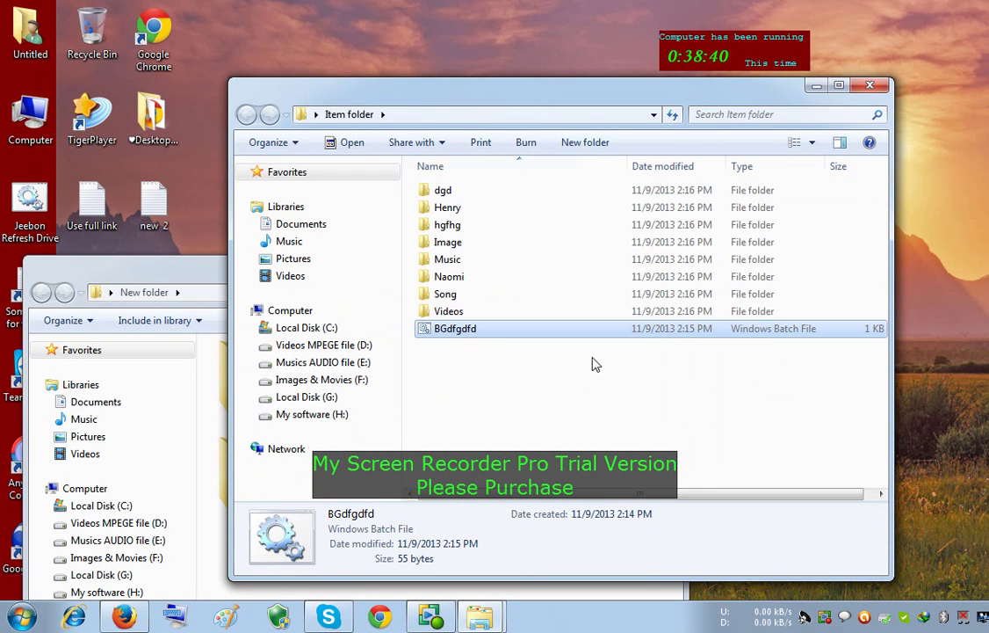
drag(419, 312, 514, 185)
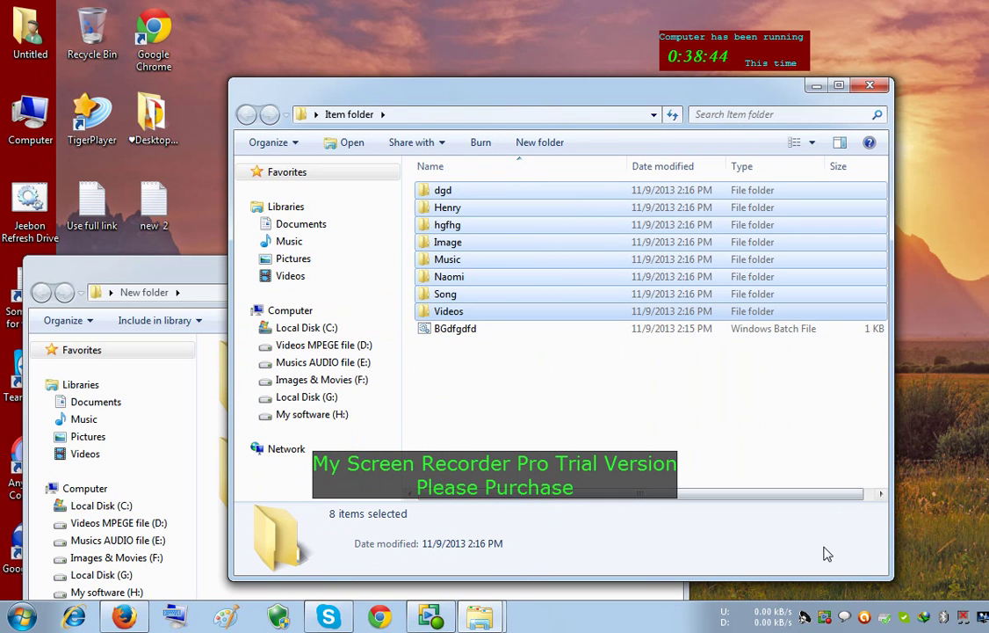
right_click(825, 620)
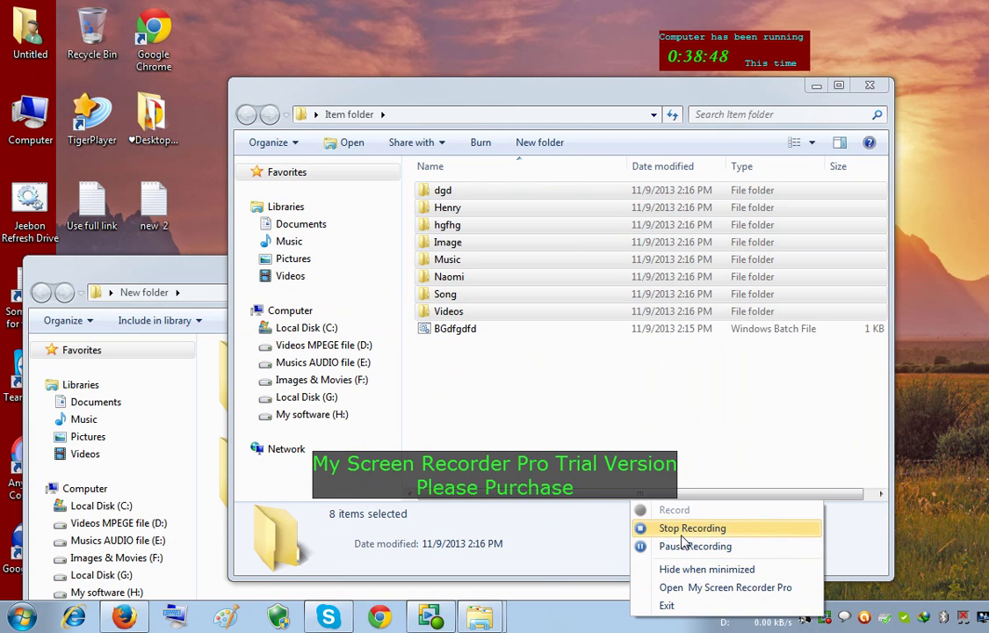